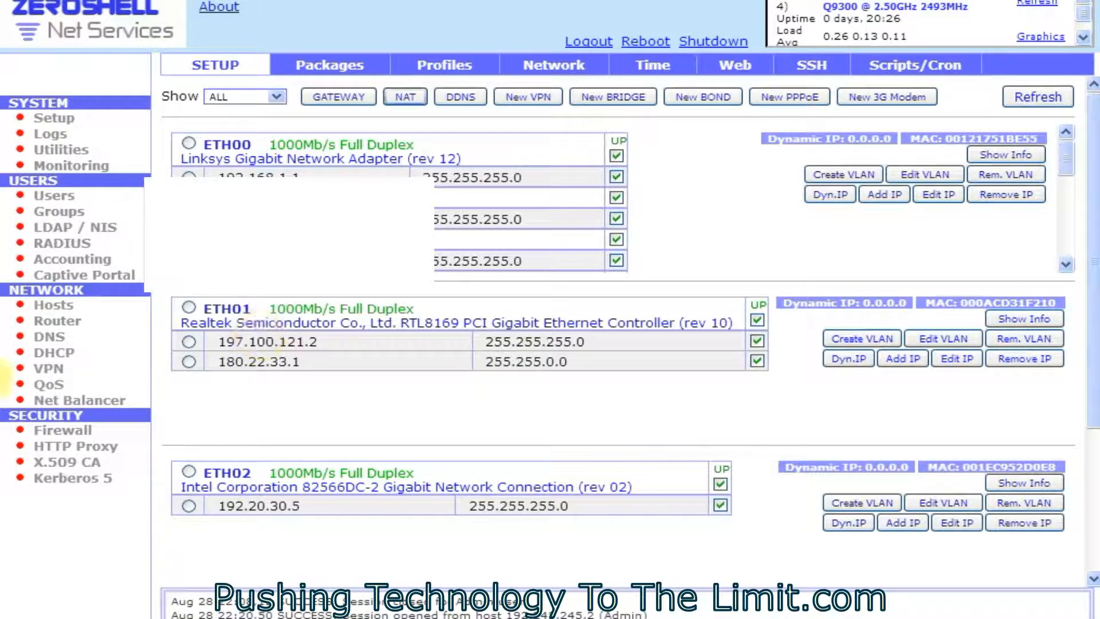
Step: Review the Net Balancer gateway list and balancing rules, and rerun the Spectrum internet speed test in the browser
left_click(80, 401)
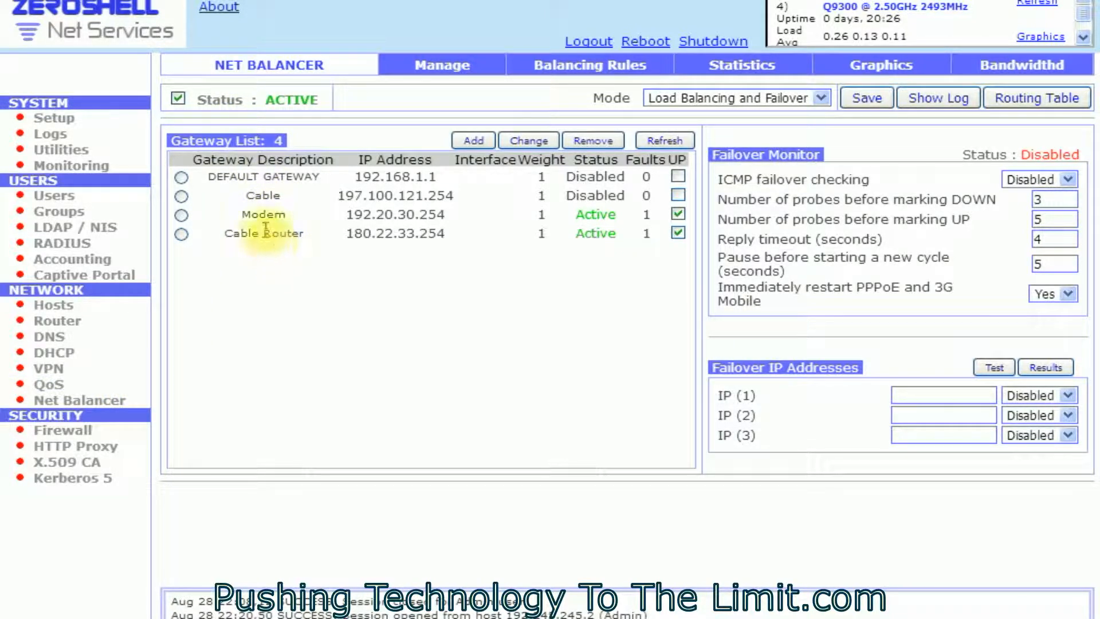
left_click(618, 71)
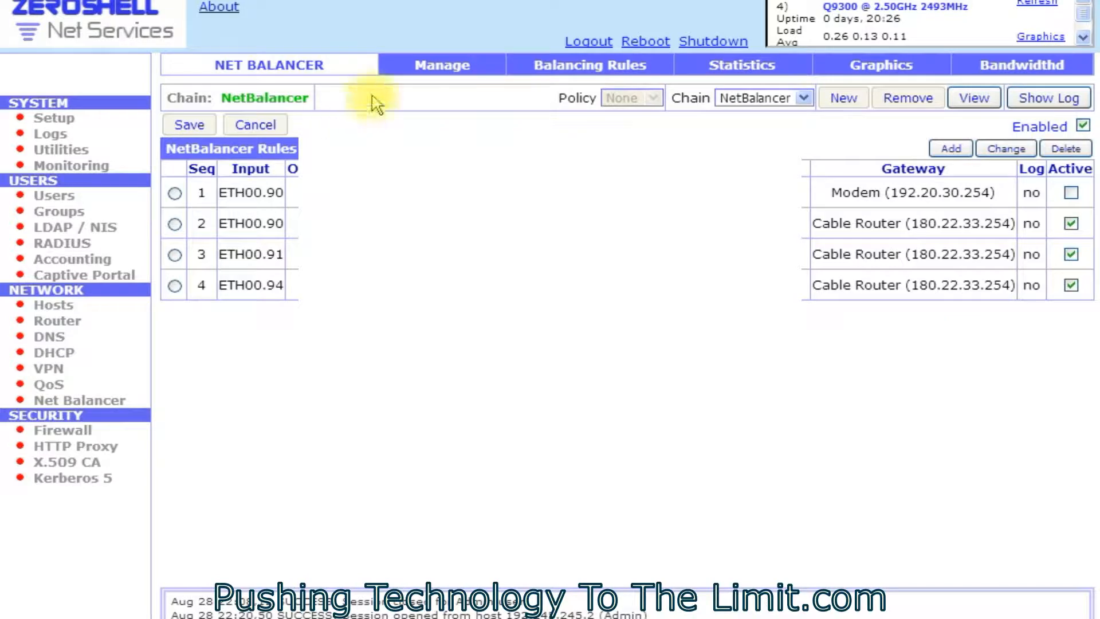
left_click(443, 66)
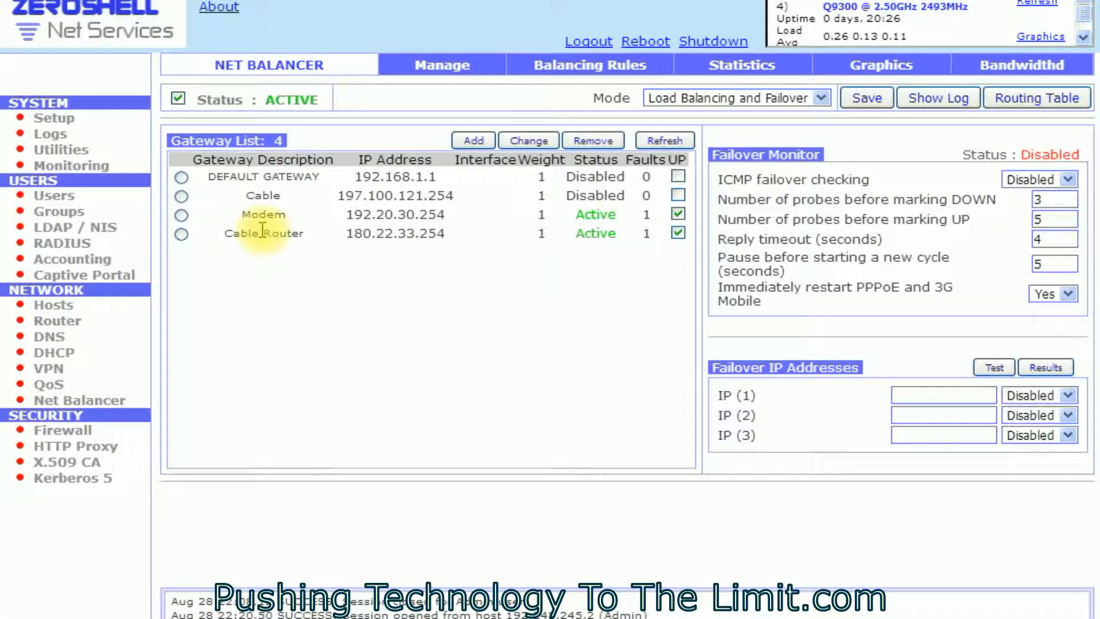
mouse_move(303, 233)
left_mouse_down()
mouse_move(245, 229)
mouse_move(302, 236)
left_mouse_up()
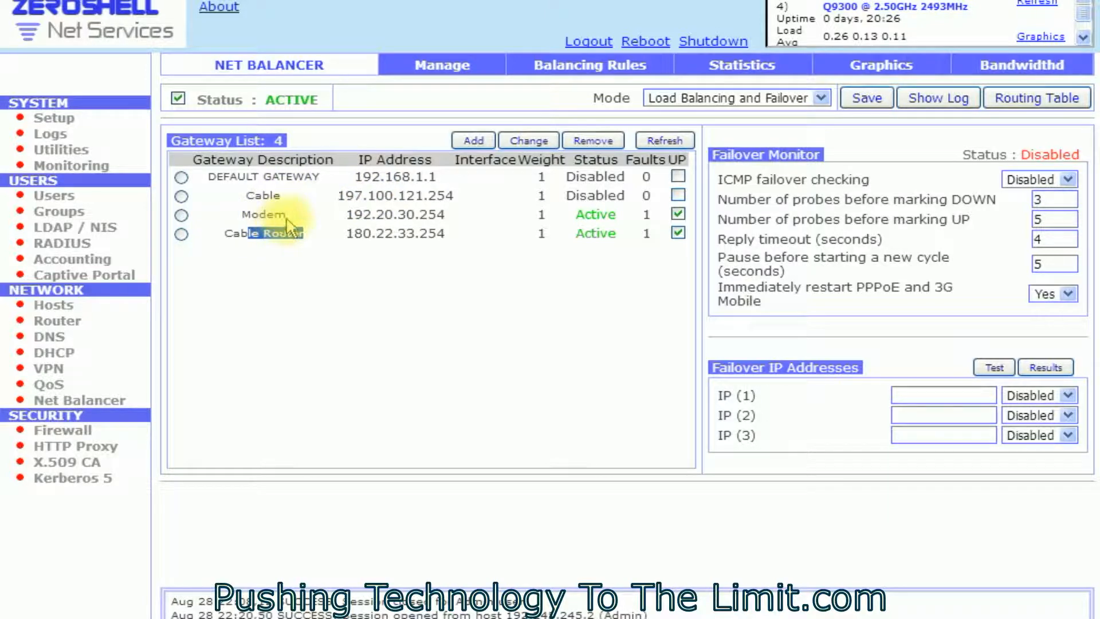
left_click(606, 73)
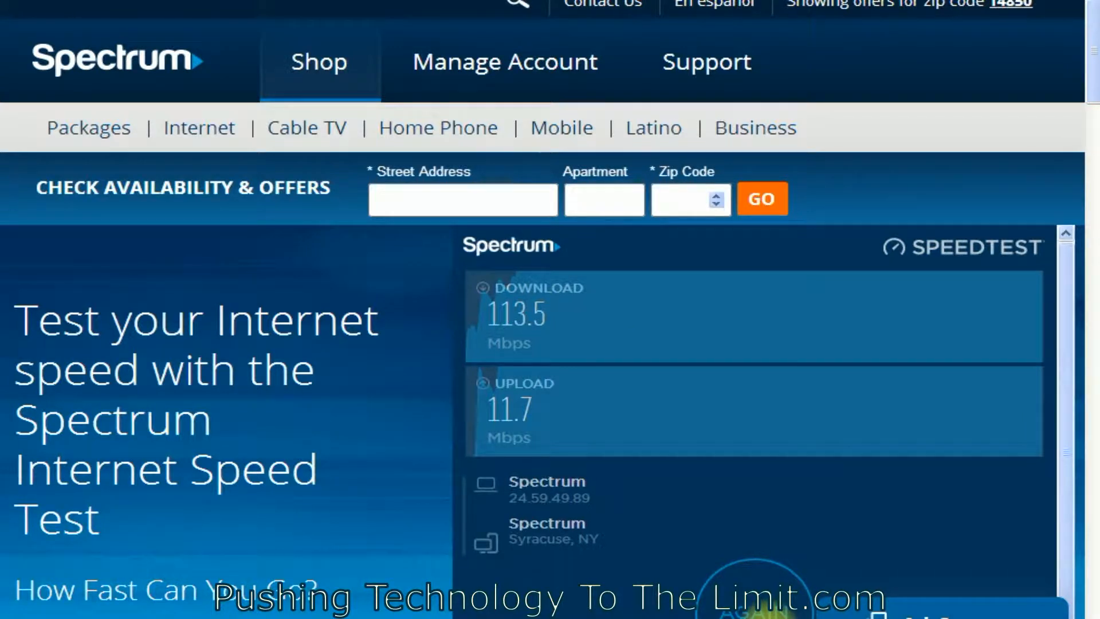
left_click(753, 613)
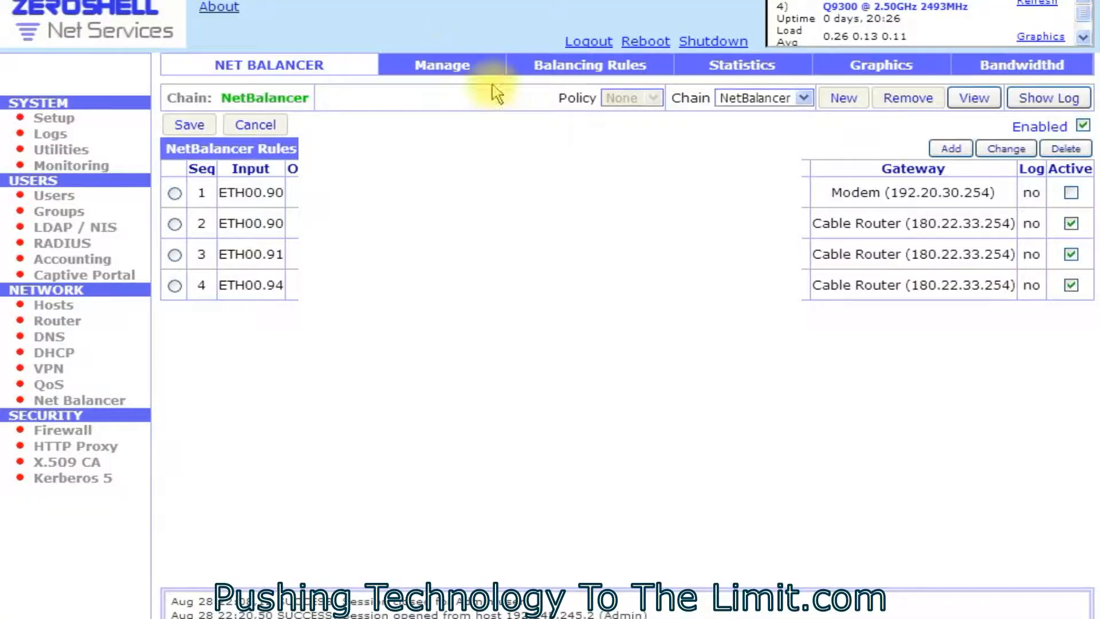
Step: Deactivate balancing rule 2, activate rule 1 for the Modem gateway and save the chain, and rerun the Spectrum speed test
left_click(1070, 224)
left_click(1070, 223)
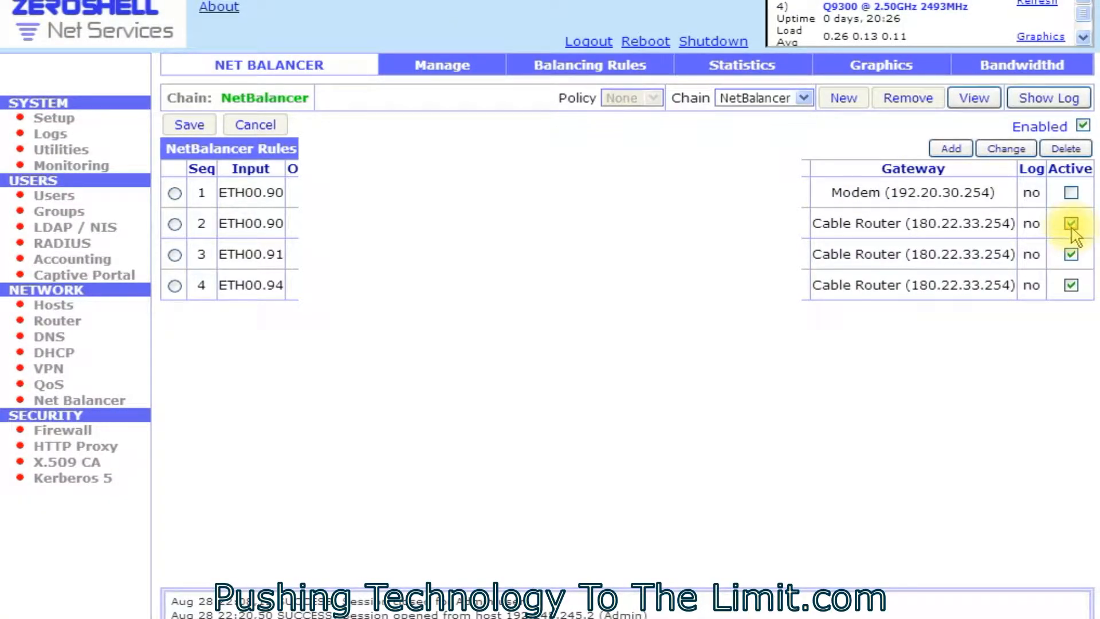
left_click(1071, 224)
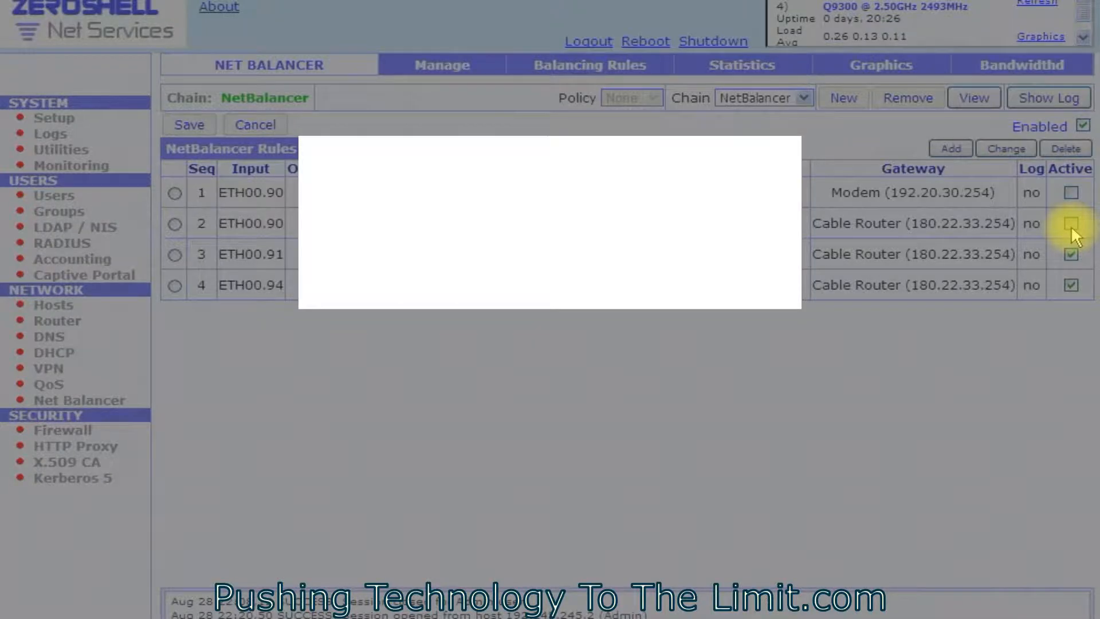
left_click(596, 229)
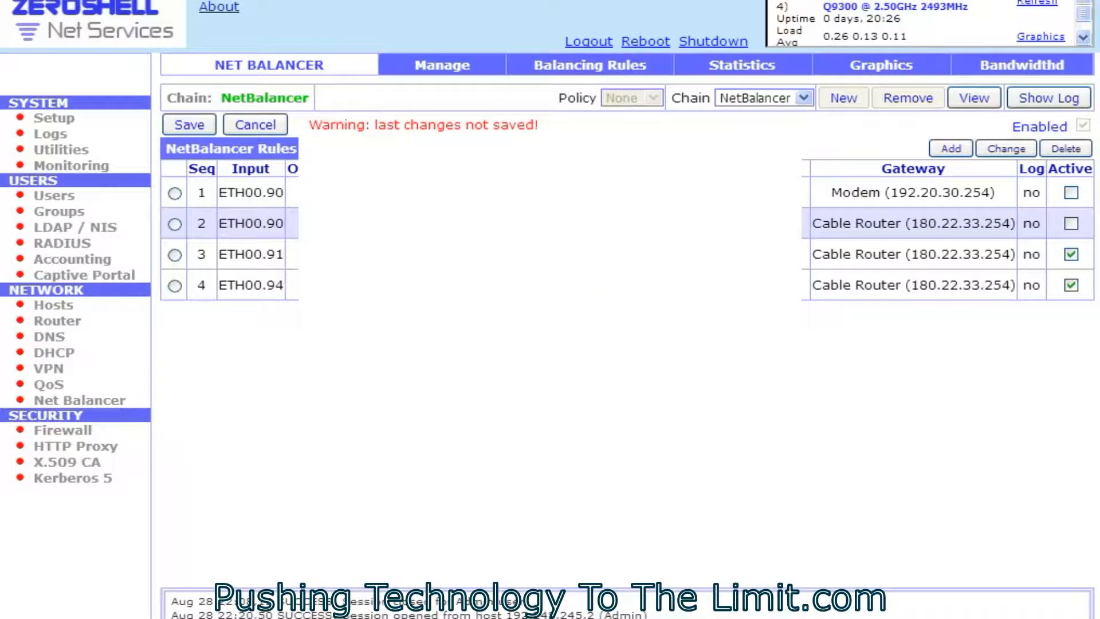
left_click(1071, 193)
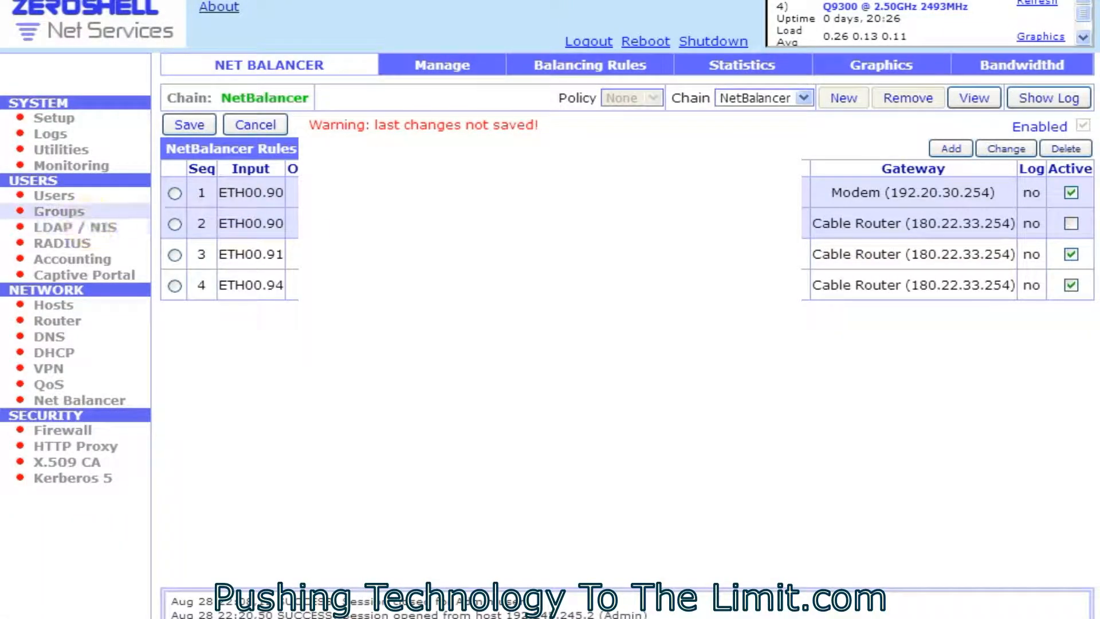
left_click(189, 124)
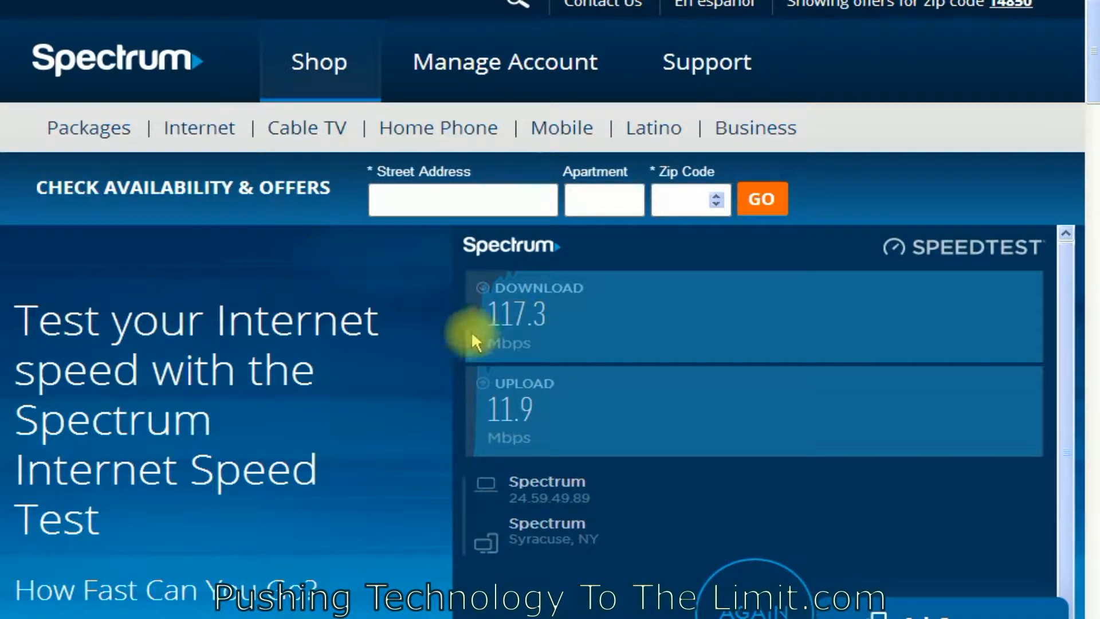
left_click(762, 604)
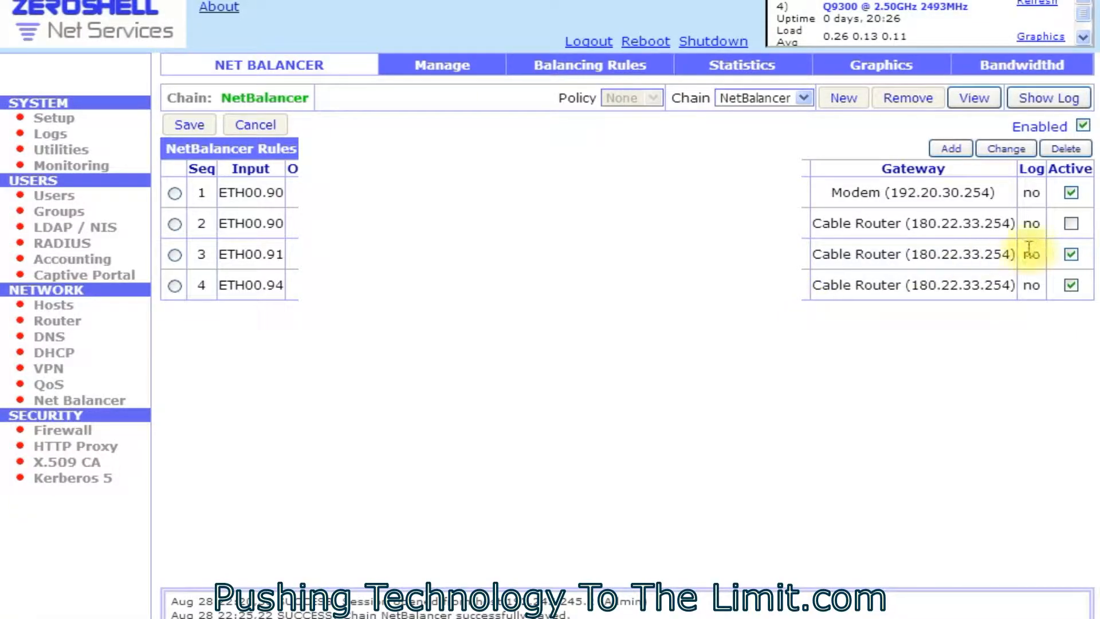
Step: Deactivate balancing rule 1 and save the chain, and run the Spectrum speed test again
left_click(1072, 194)
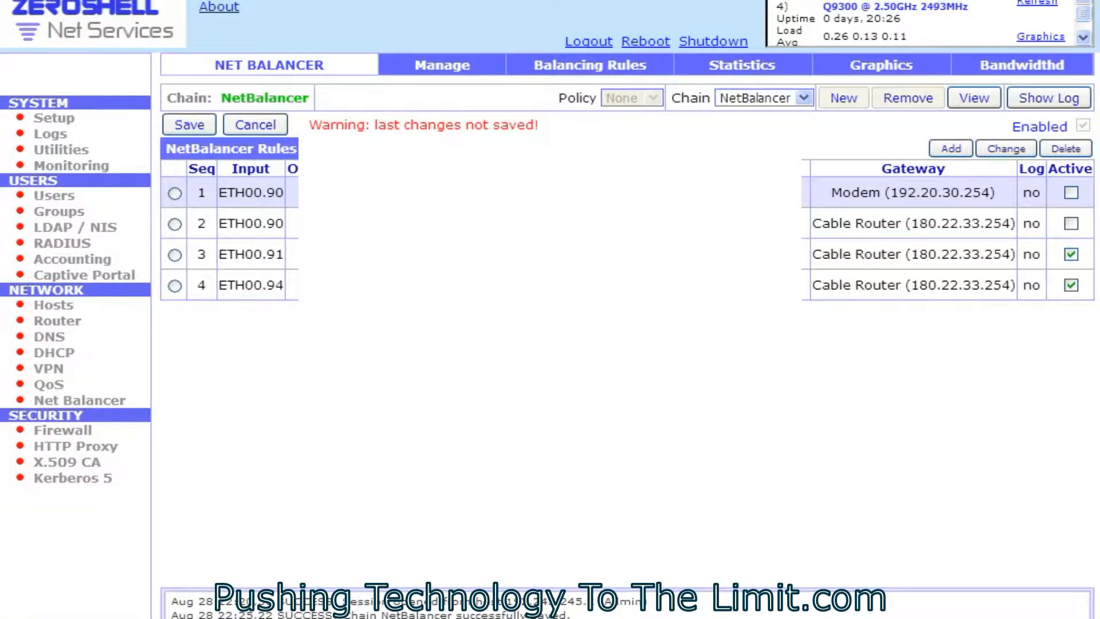
left_click(189, 124)
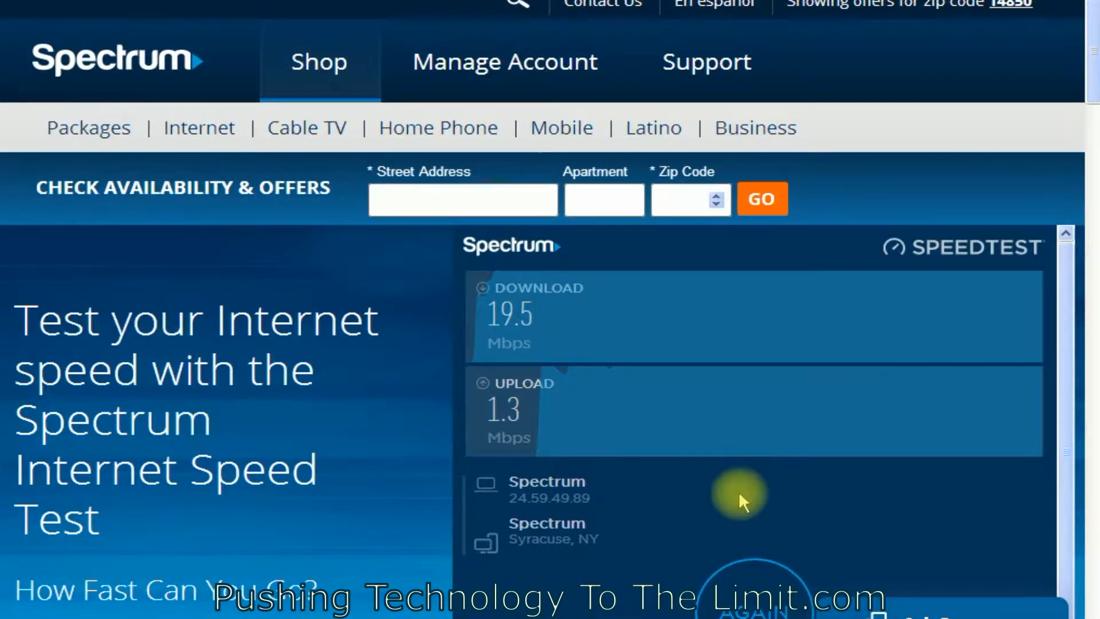
left_click(780, 588)
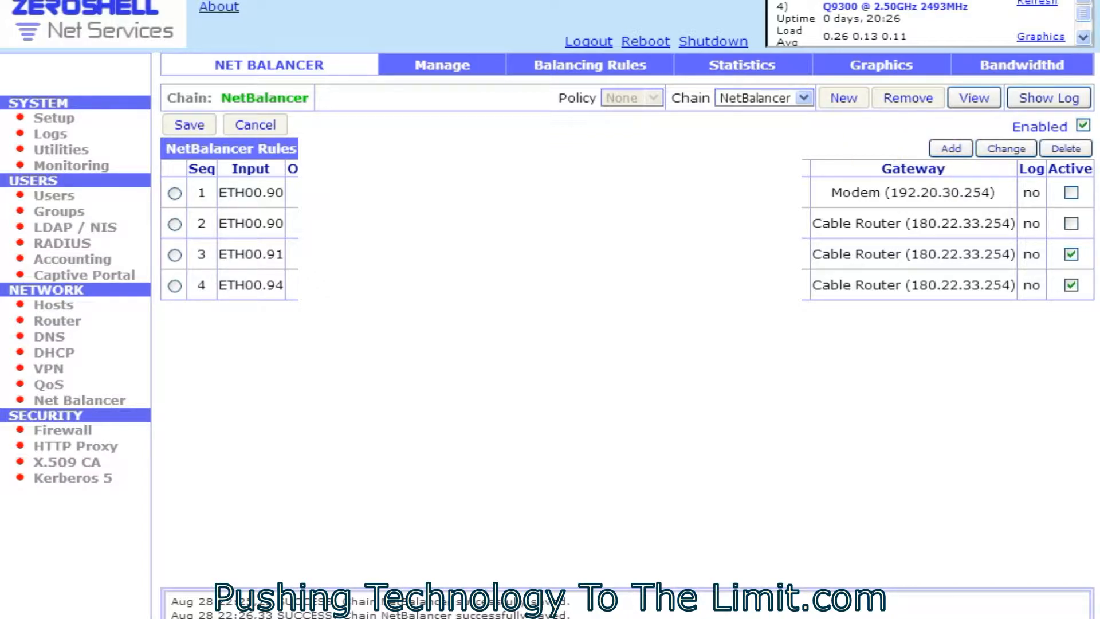
Step: Start a new NetBalancer rule with Modem (192.20.30.254) as target gateway and ETH00 as input interface
left_click_drag(0, 23, 506, 2)
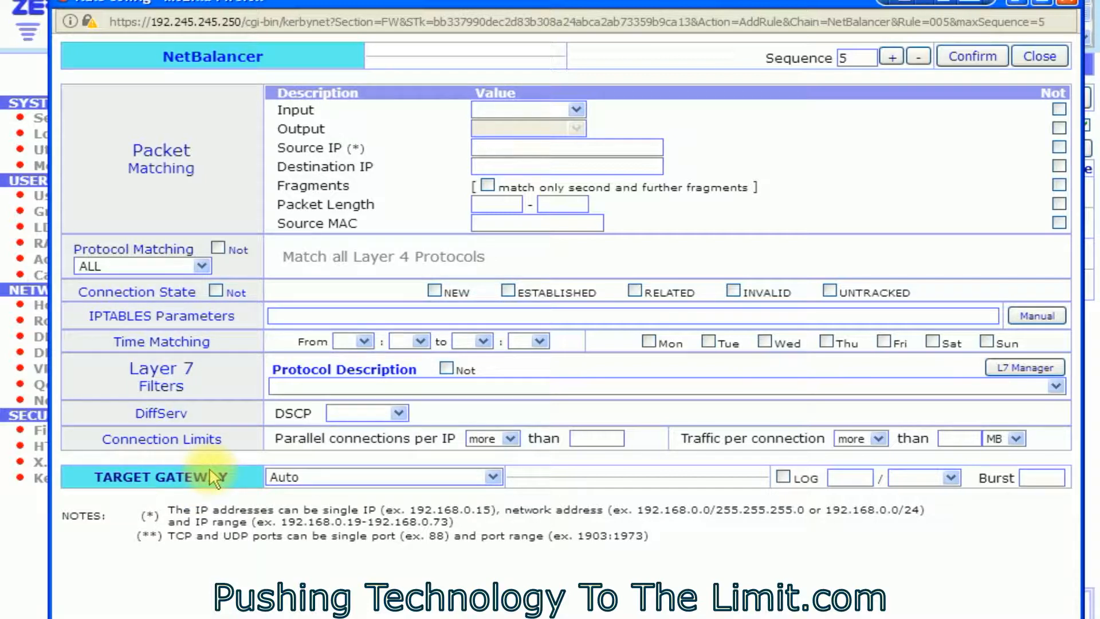
left_click(344, 476)
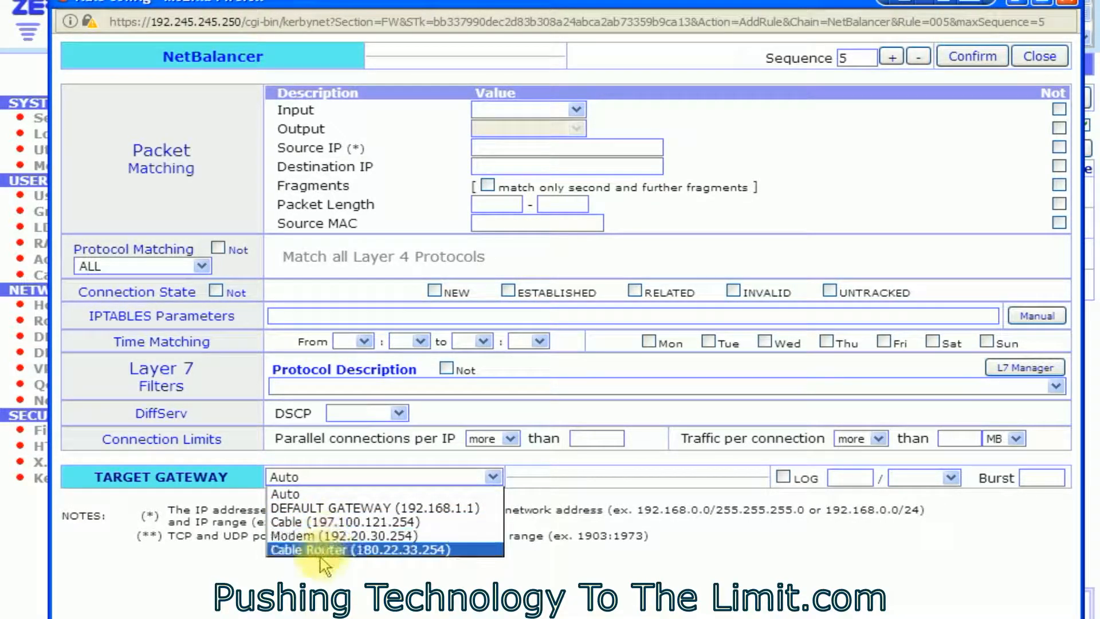
left_click(286, 535)
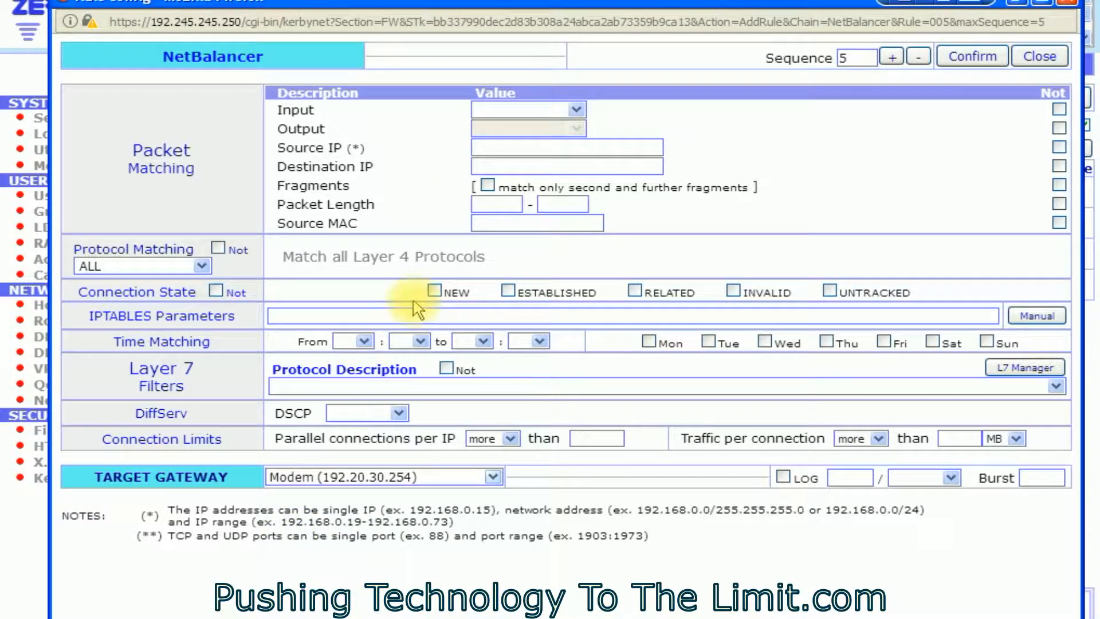
left_click(551, 116)
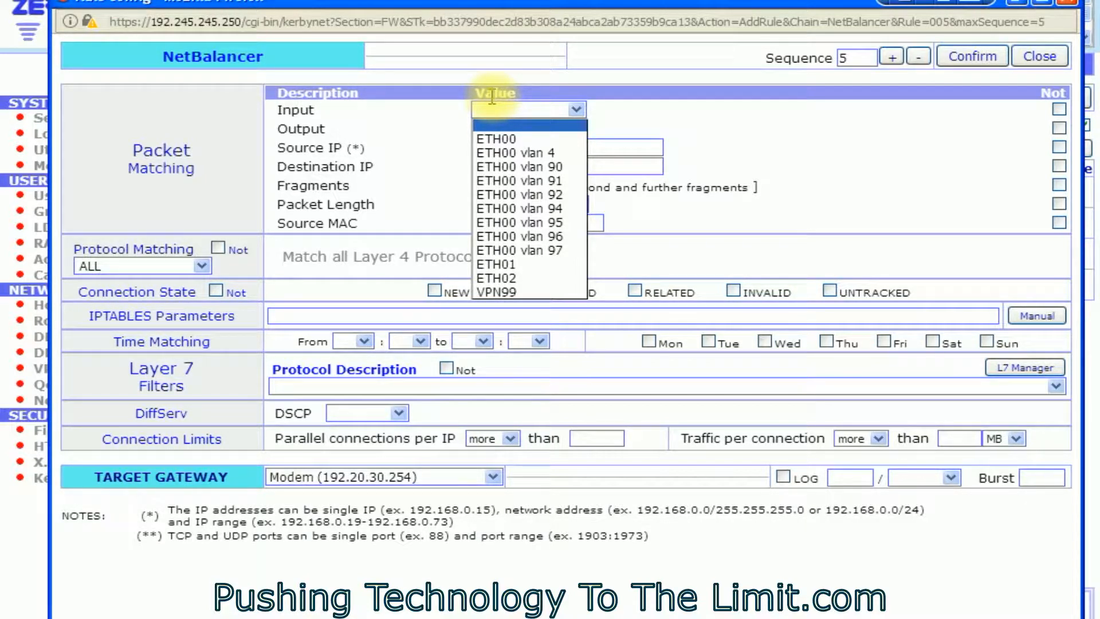
left_click(506, 141)
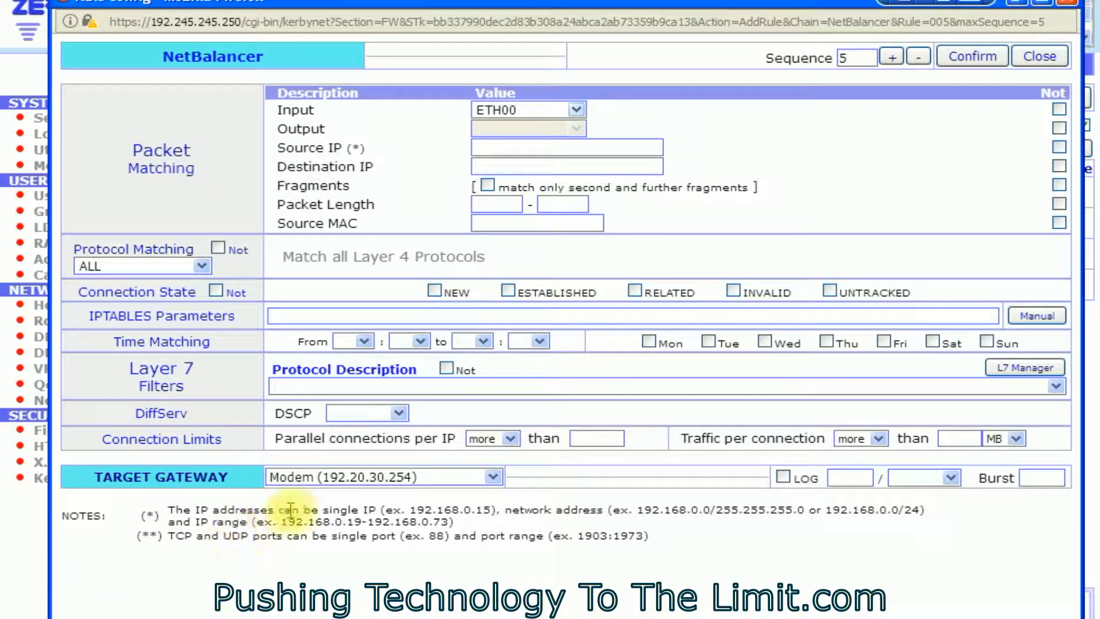
left_click(317, 478)
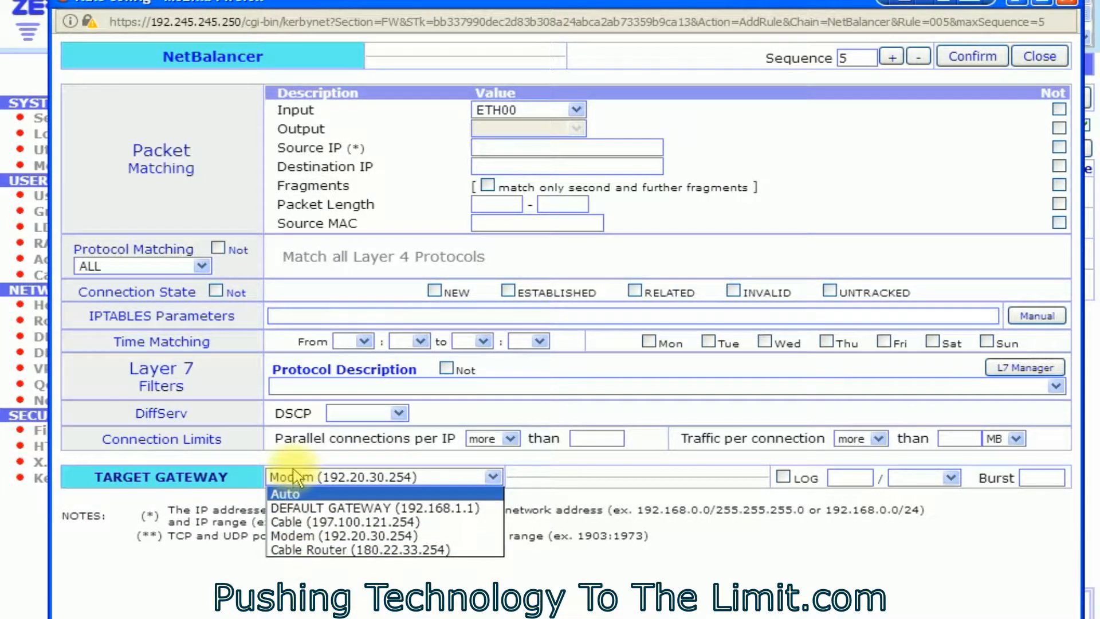
left_click(292, 475)
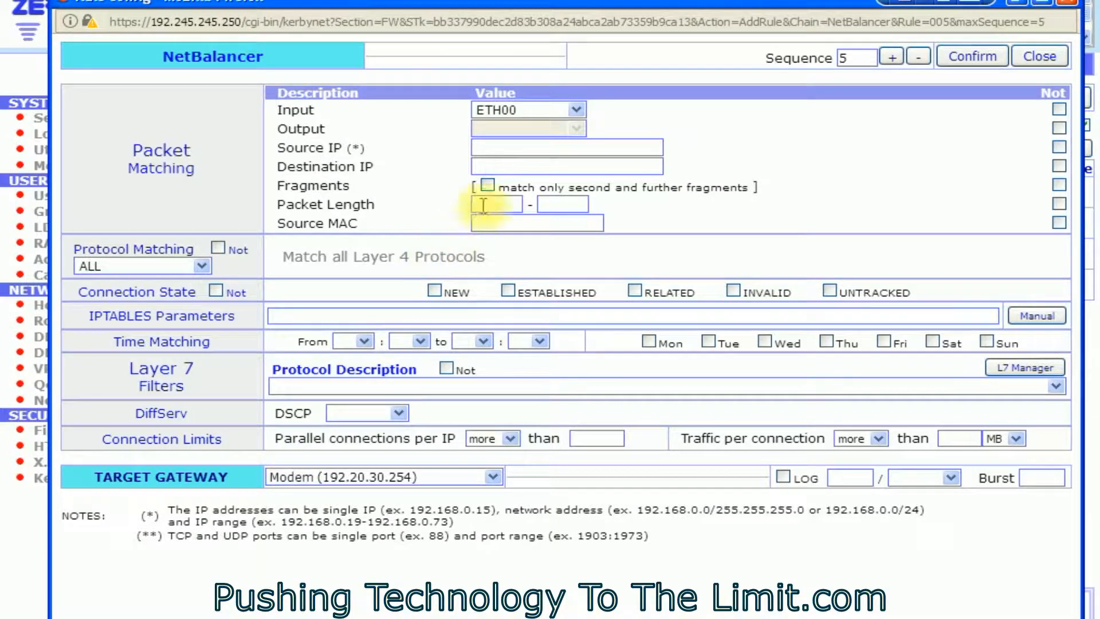
Step: Set the new rule's source IP range to 192.168.1.1-192.168.1.249
left_click(527, 147)
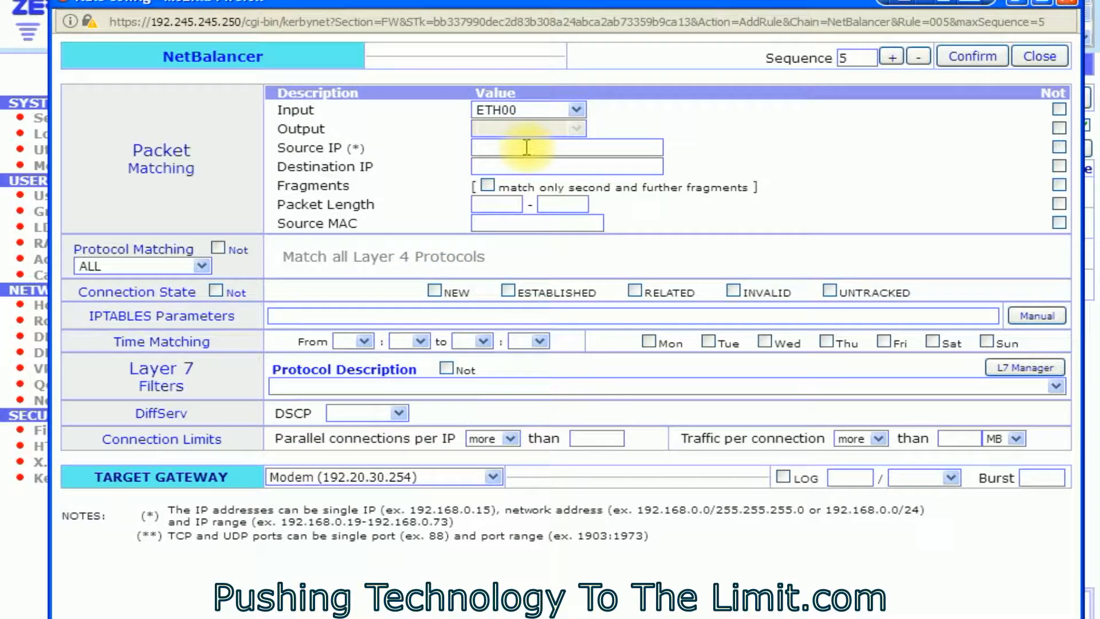
type("1")
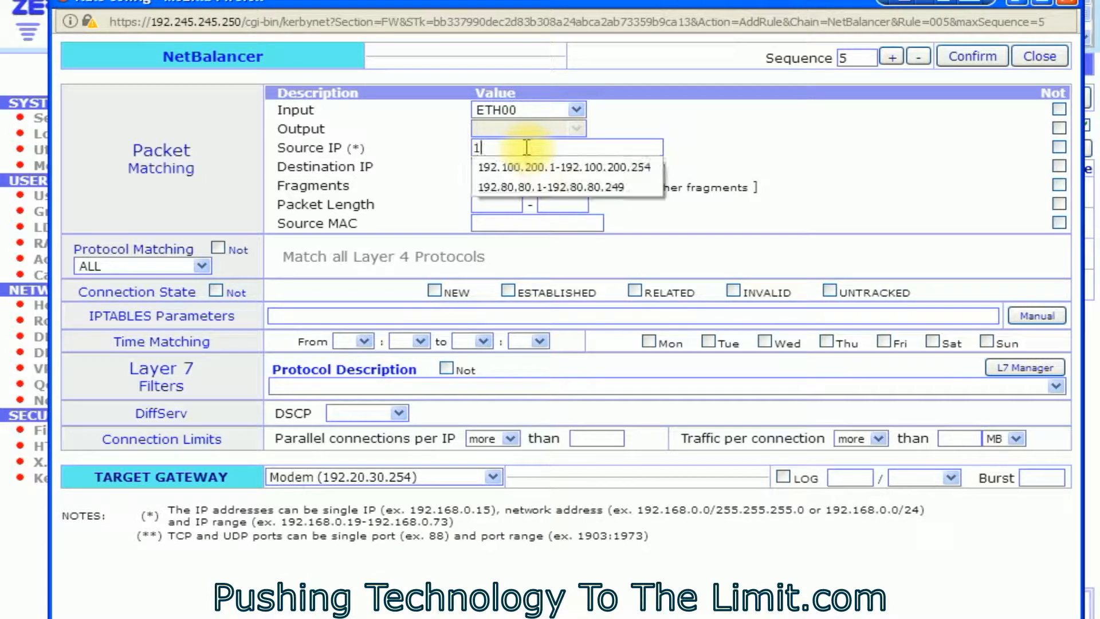
type("92.16")
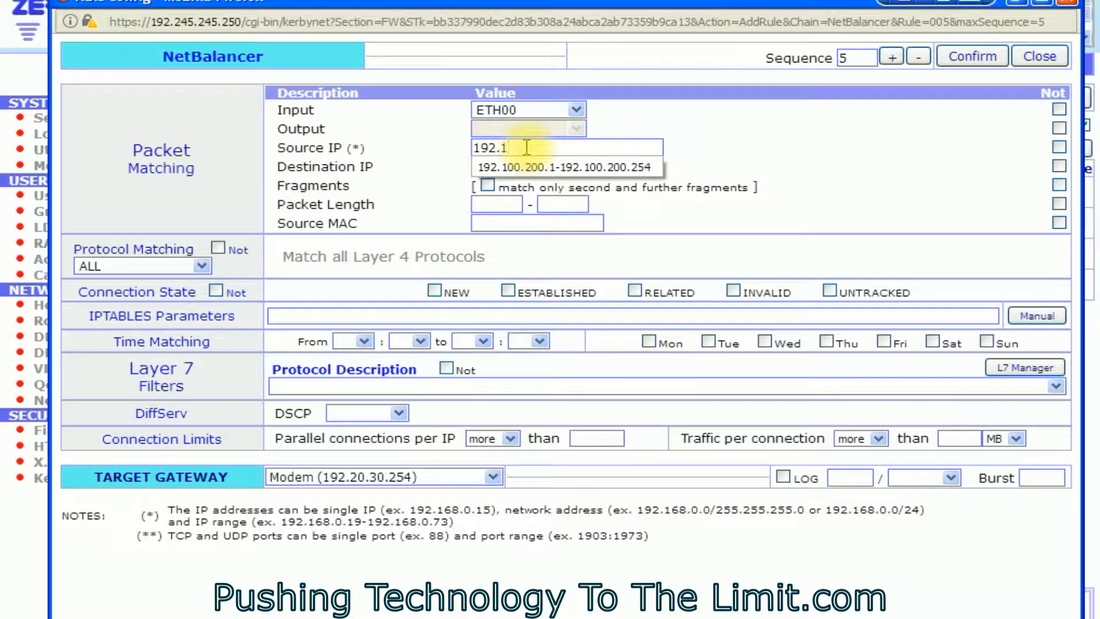
type("8")
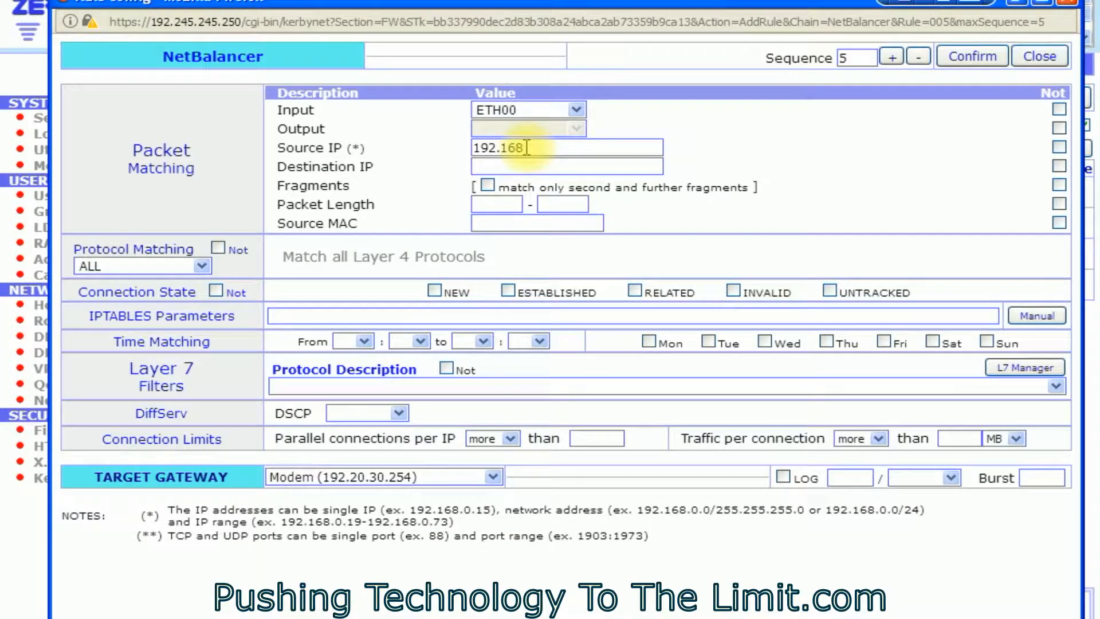
type(".1.1")
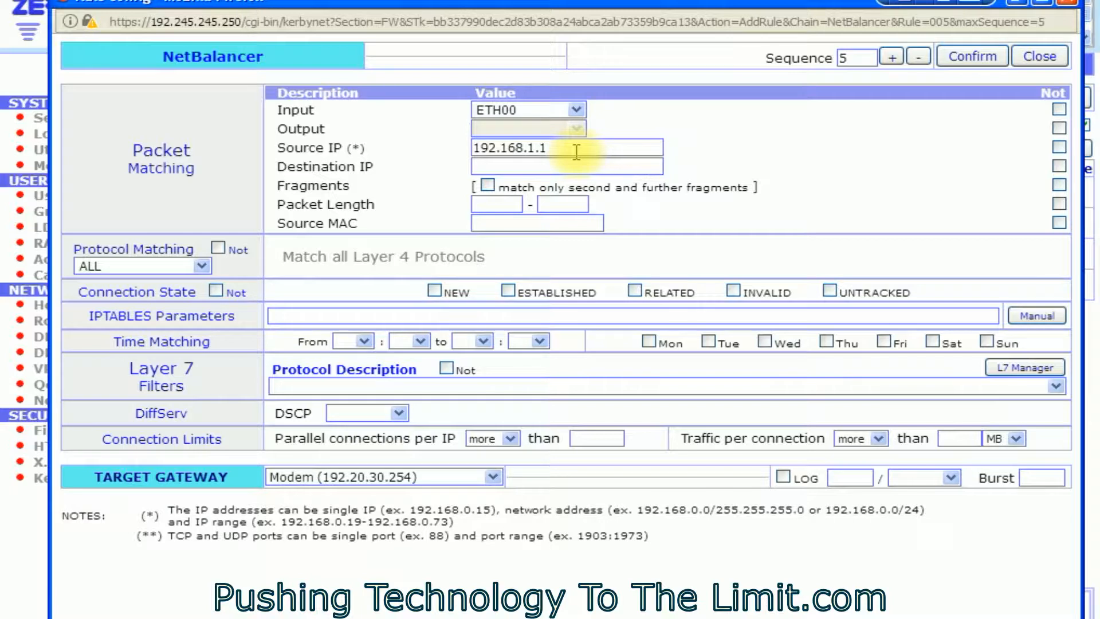
type("-")
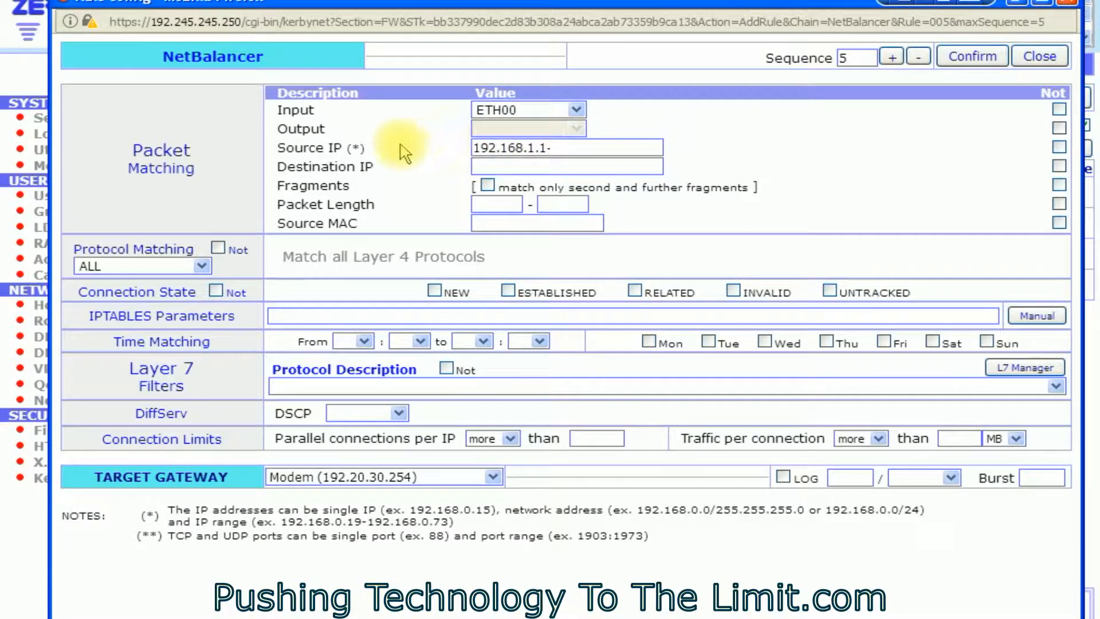
type("192.168.1.248")
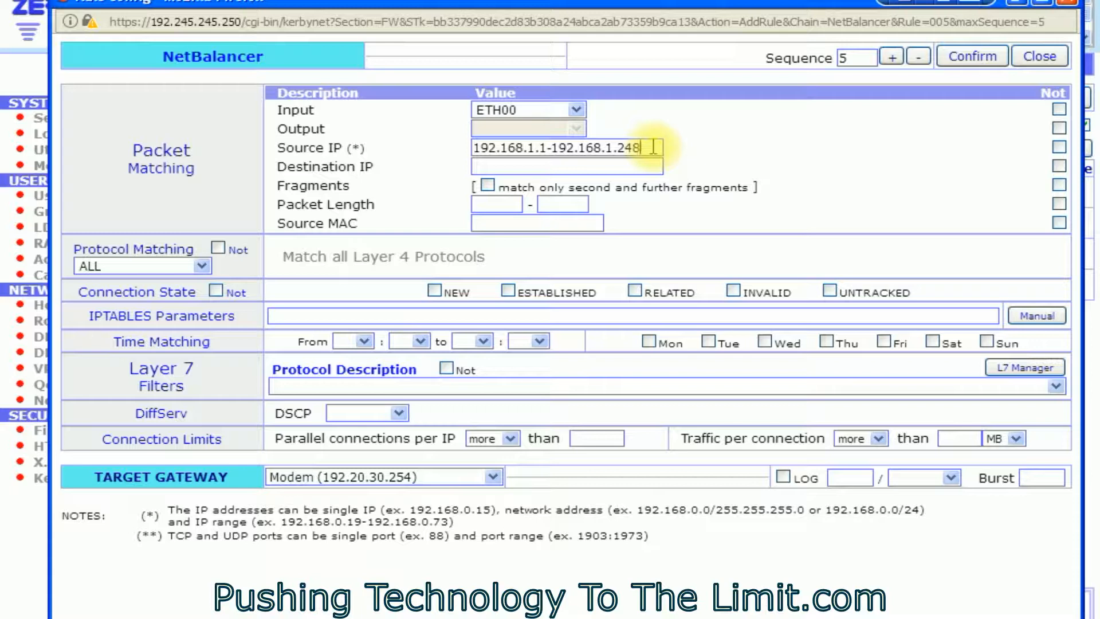
key("BackSpace")
key("BackSpace")
type("4")
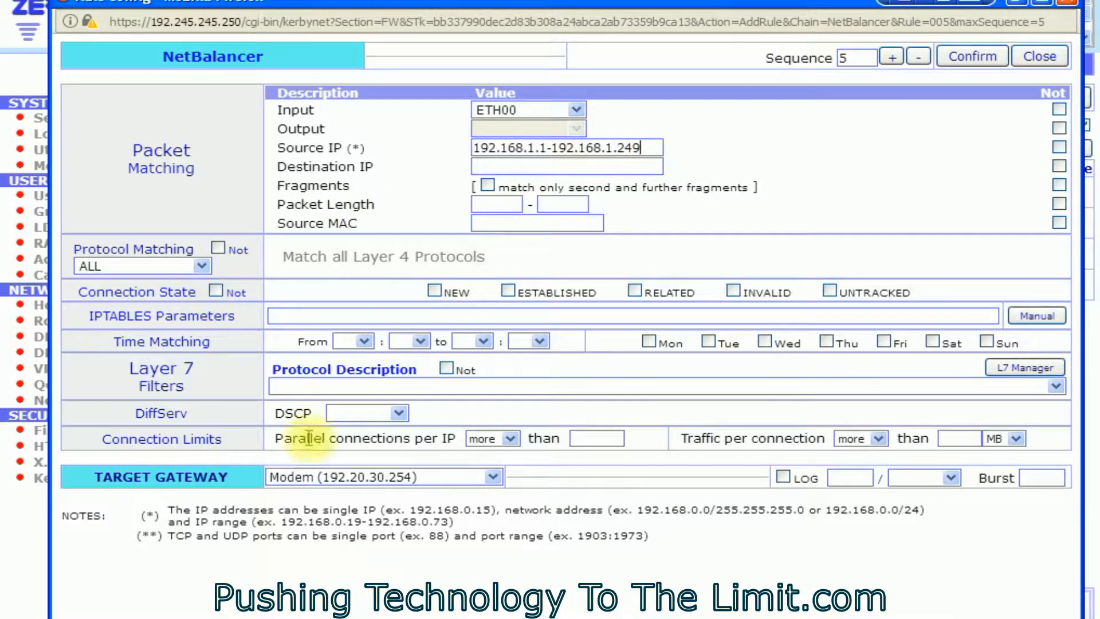
Step: Set the new rule's input interface to ETH00 vlan 90, confirm the rule and save the NetBalancer chain
left_click(497, 114)
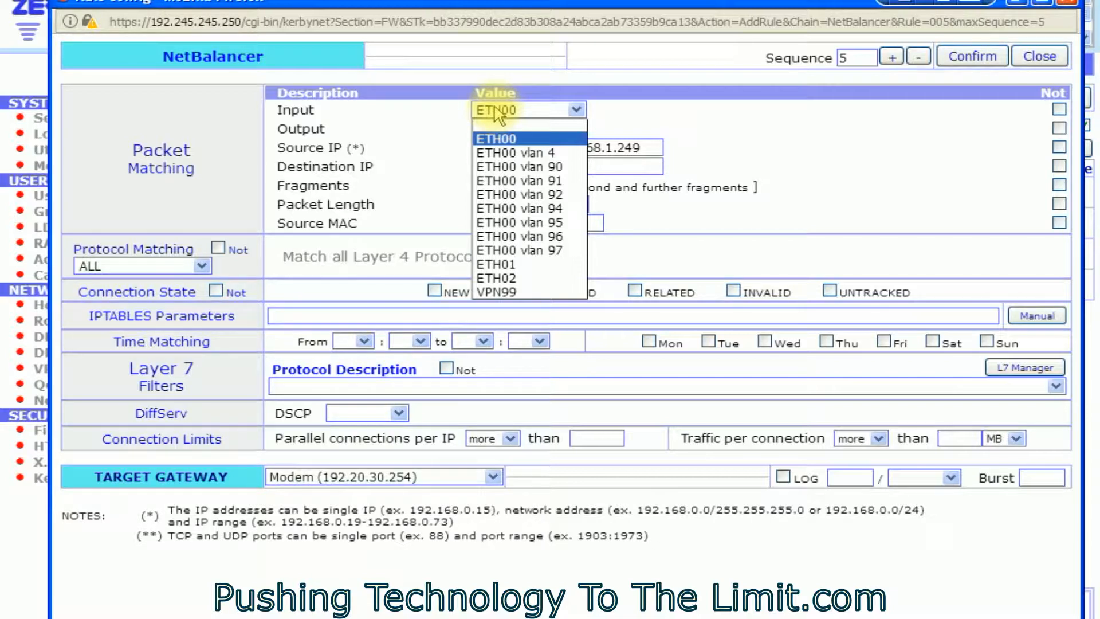
left_click(531, 167)
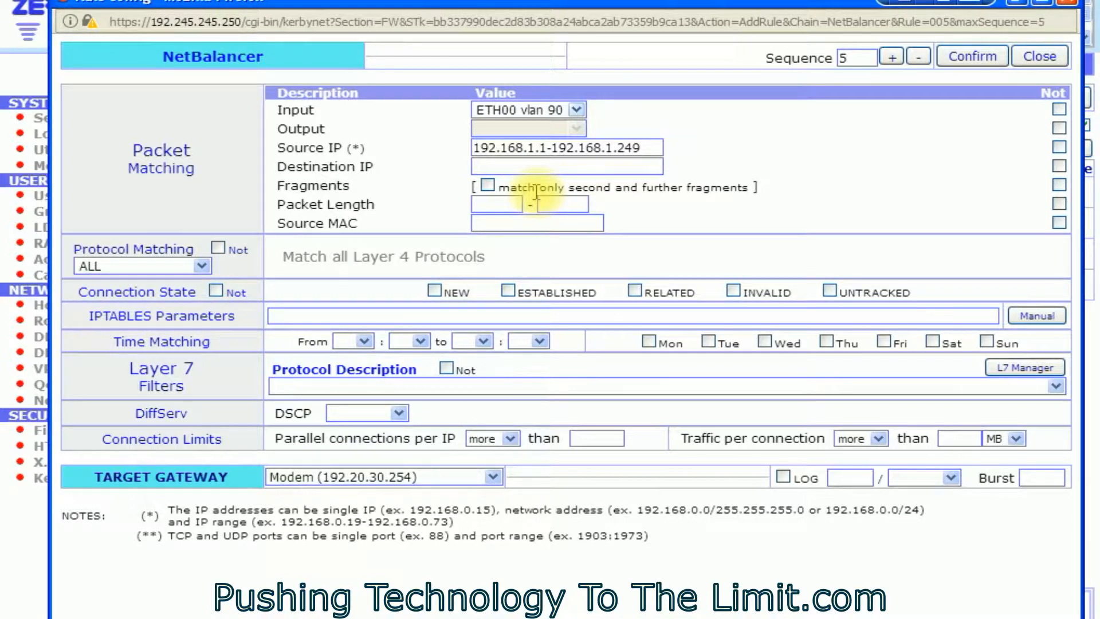
left_click(972, 58)
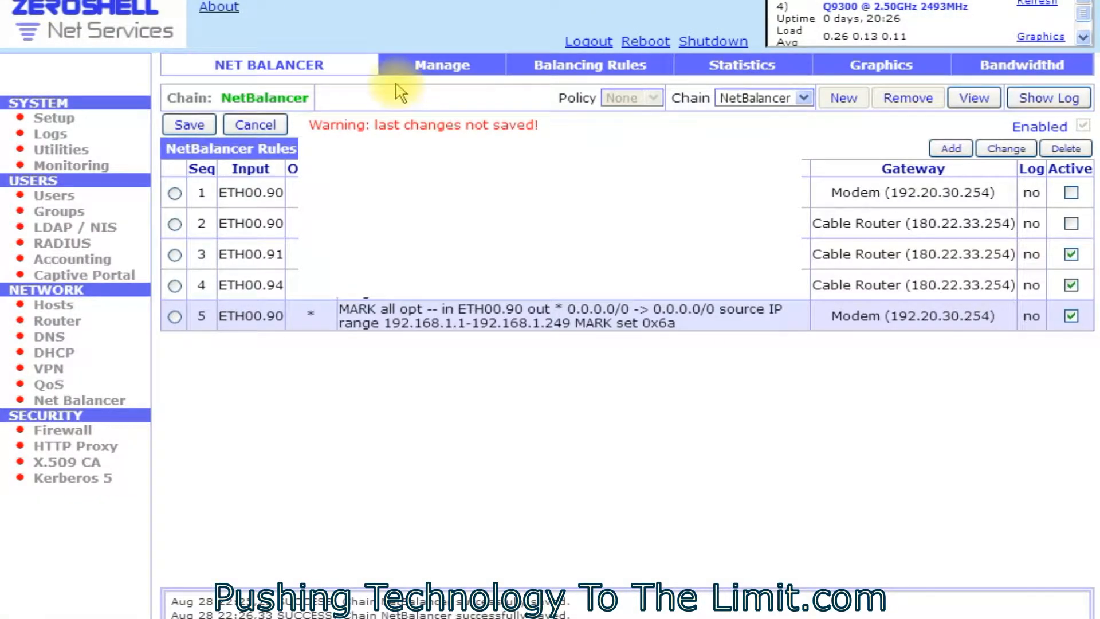
left_click(176, 127)
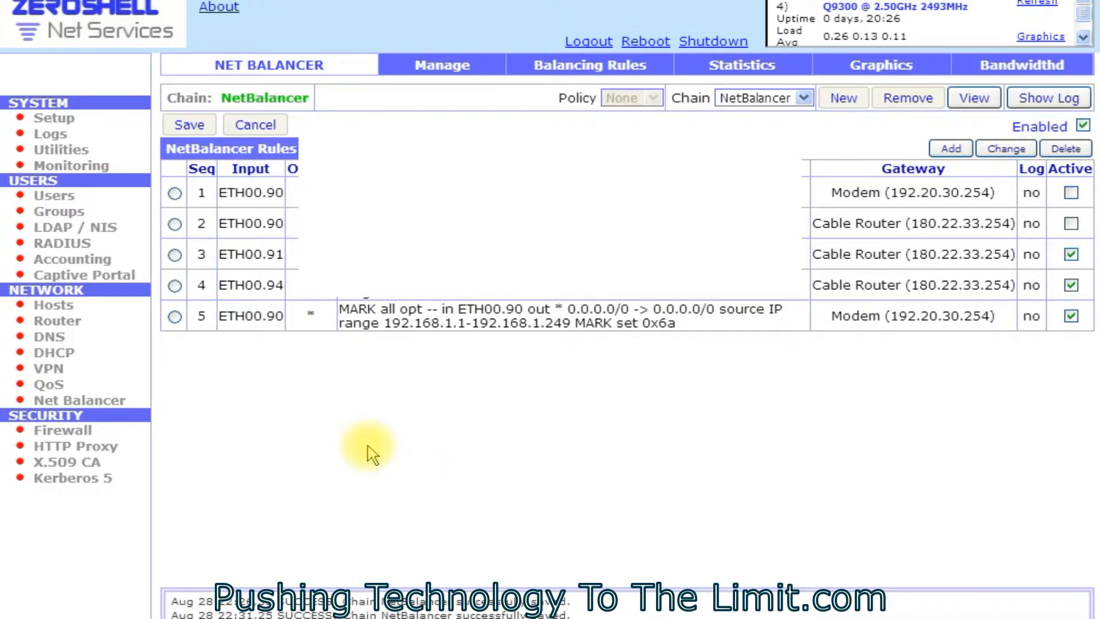
Step: Review the QoS classifier rules and the bandwidth classes of the ETH00, ETH01 and ETH02 interfaces
left_click(48, 385)
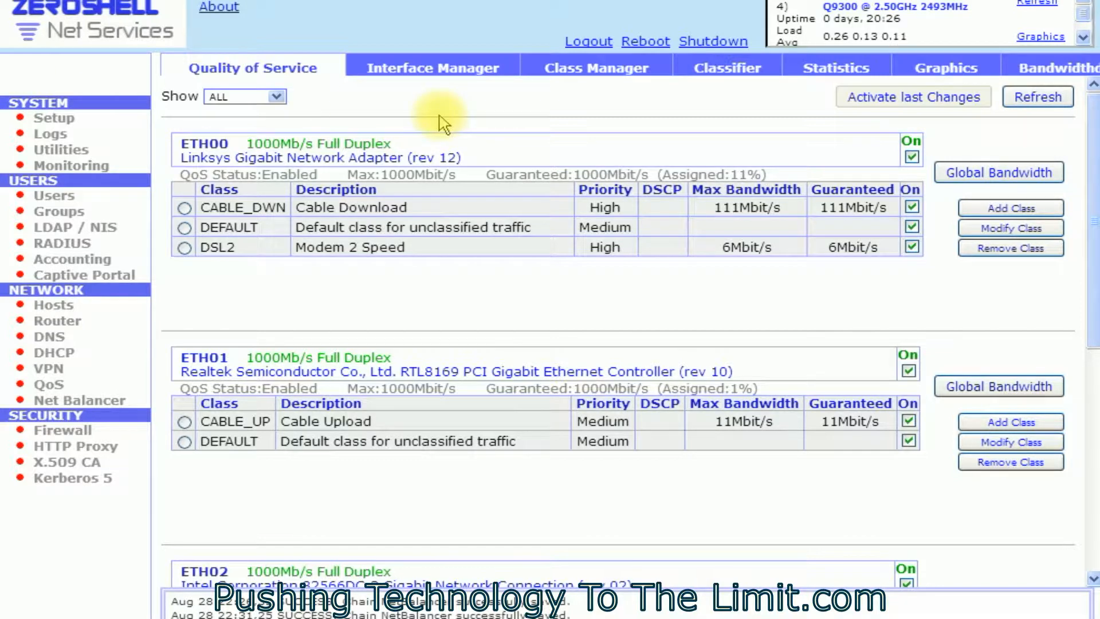
left_click(719, 72)
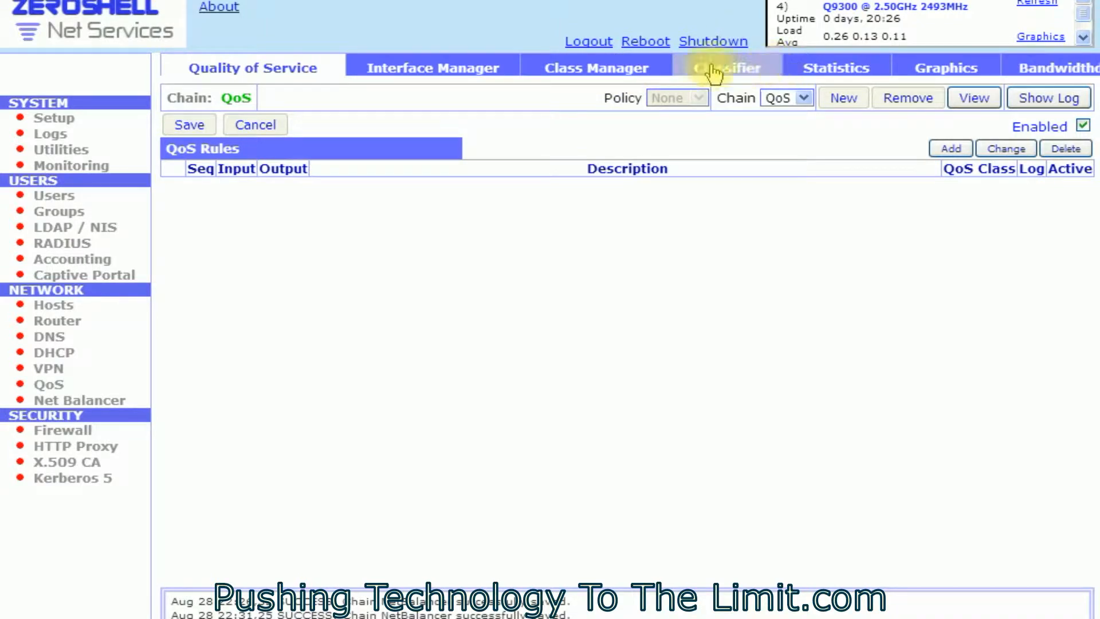
left_click(503, 80)
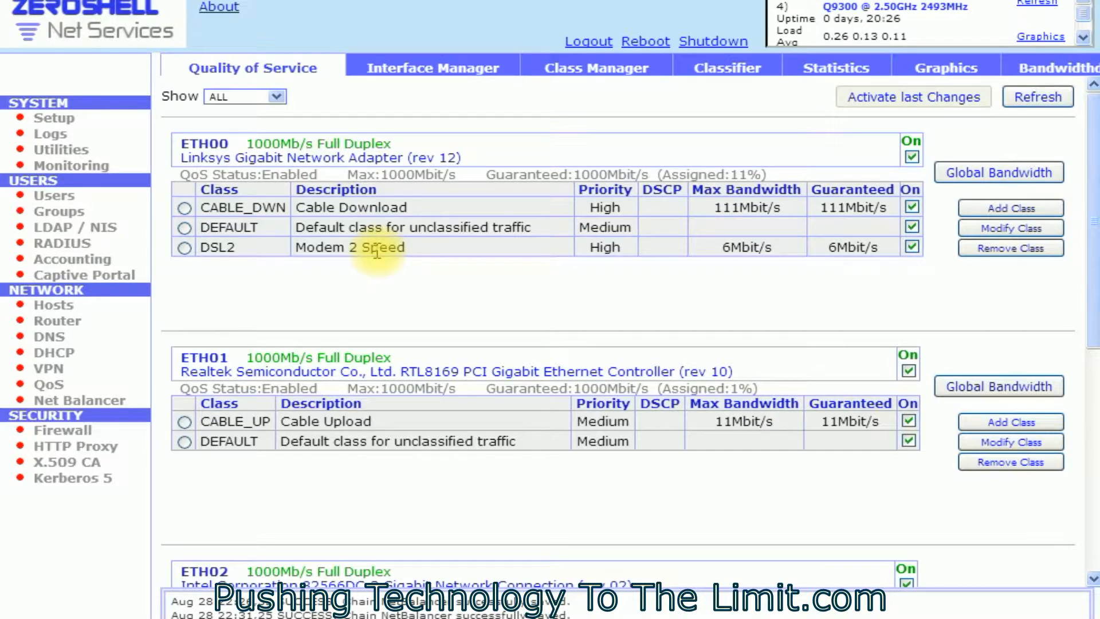
scroll(379, 252, "down", 2)
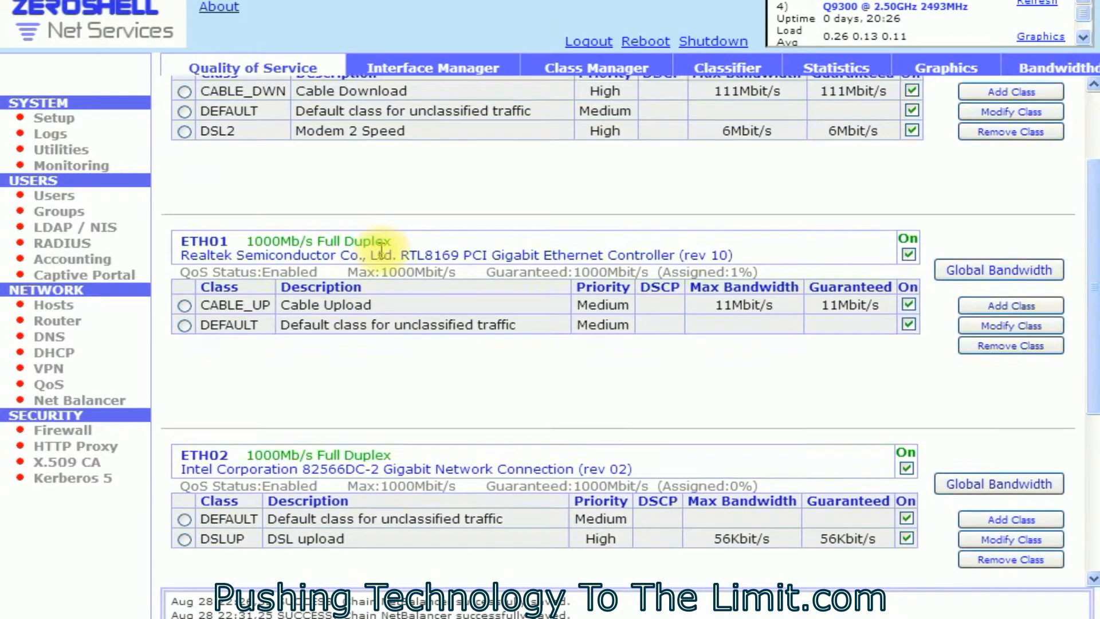
scroll(381, 252, "down", 5)
scroll(382, 253, "up", 7)
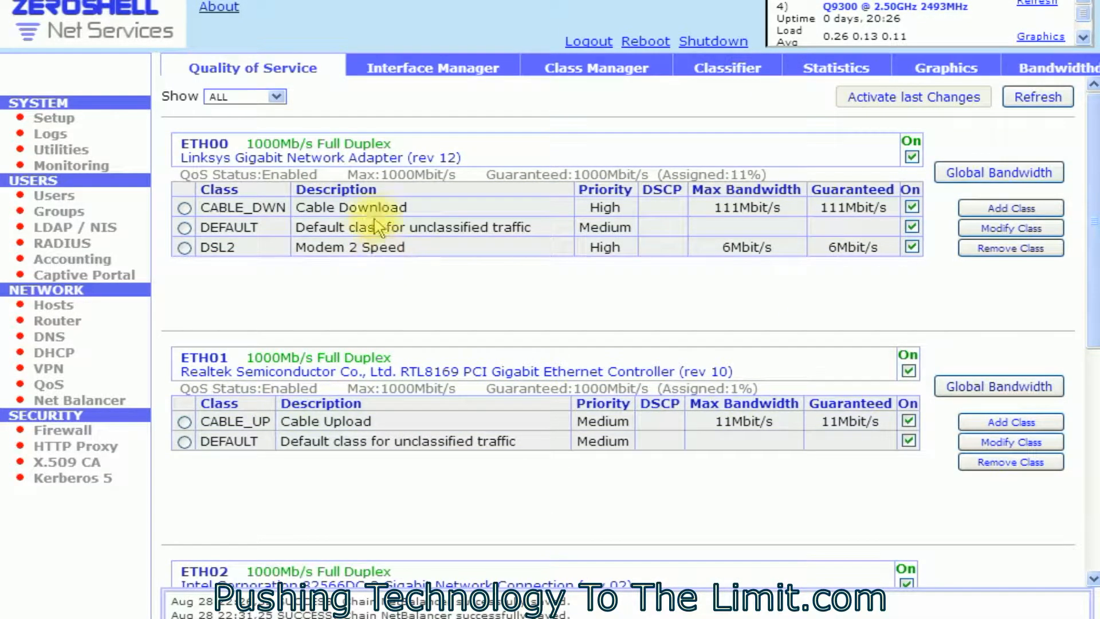
Step: Open NetBalancer rule 5 for editing, inspect its source IP range and the available target gateways, and close it without saving
left_click(46, 121)
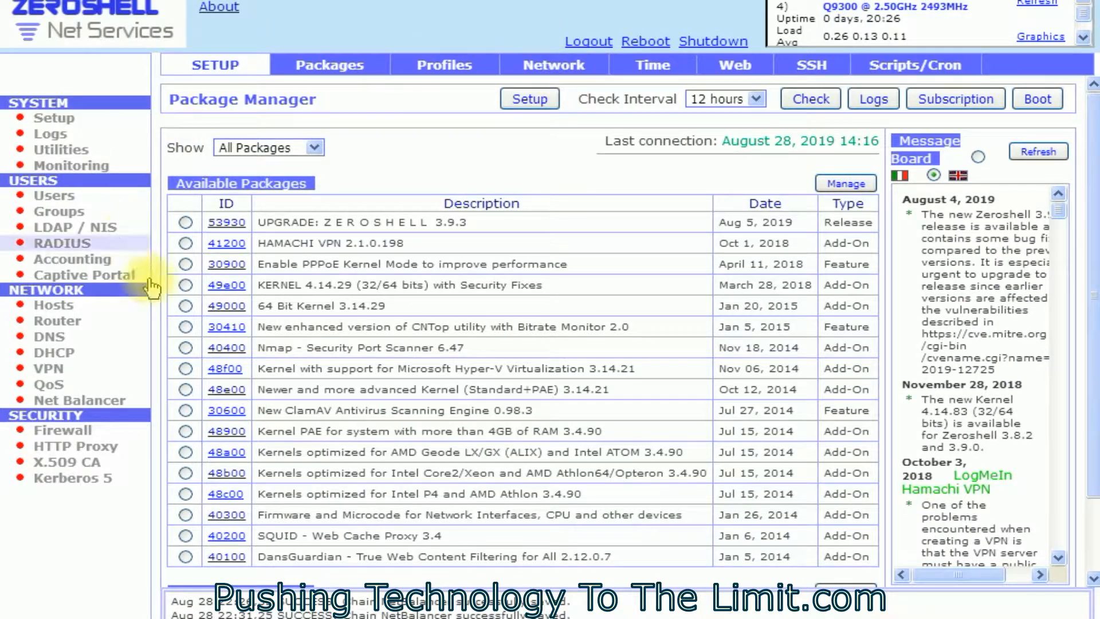
left_click(60, 404)
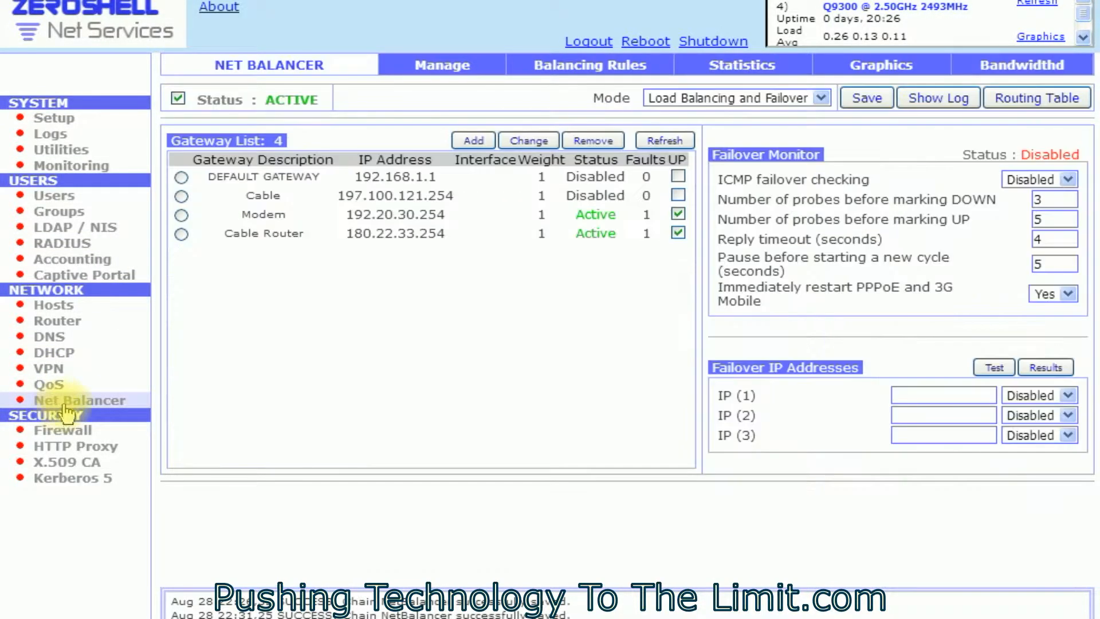
left_click(571, 70)
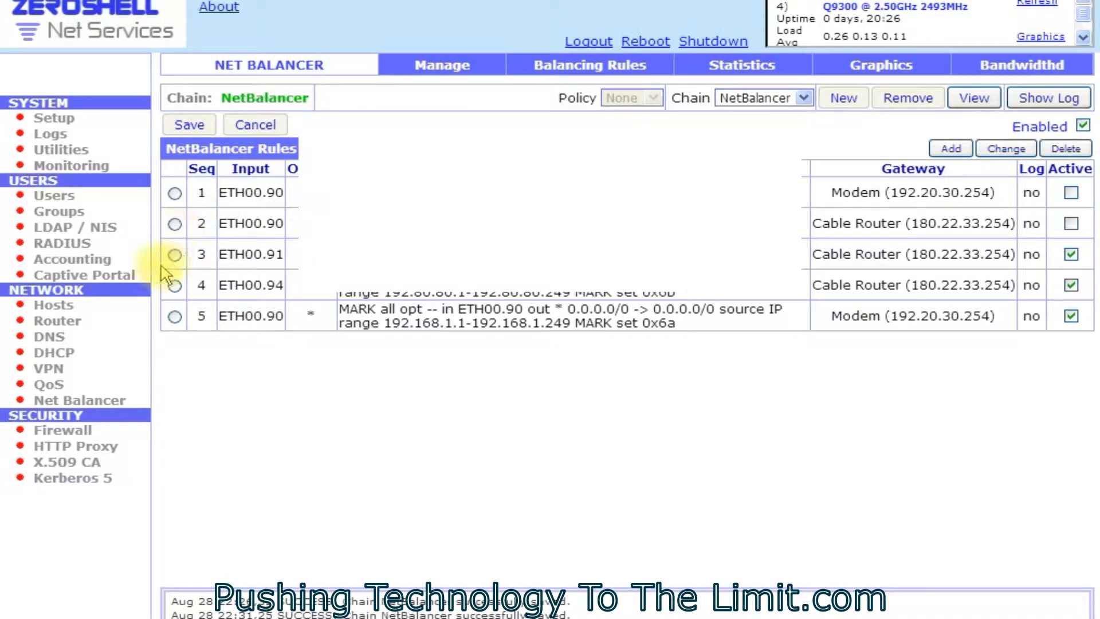
left_click(175, 316)
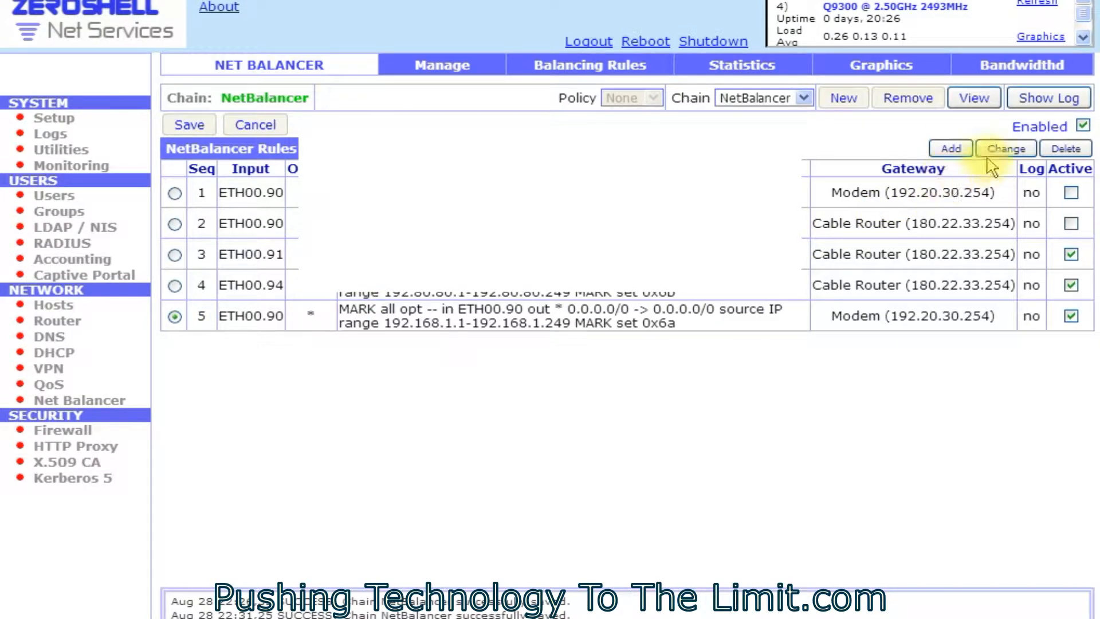
left_click(1007, 149)
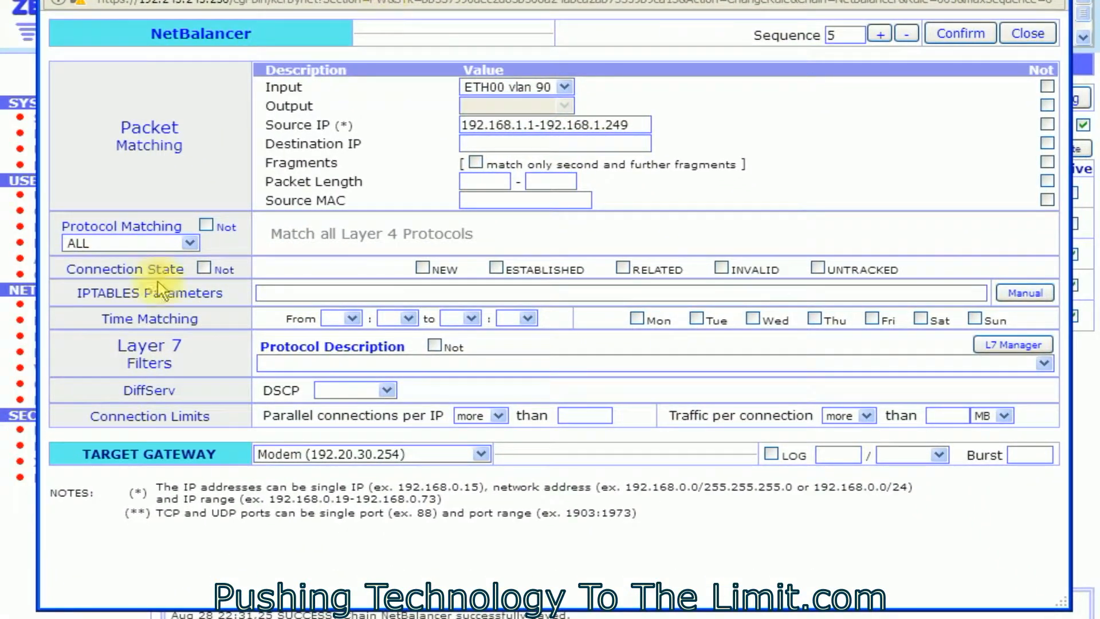
left_click(305, 455)
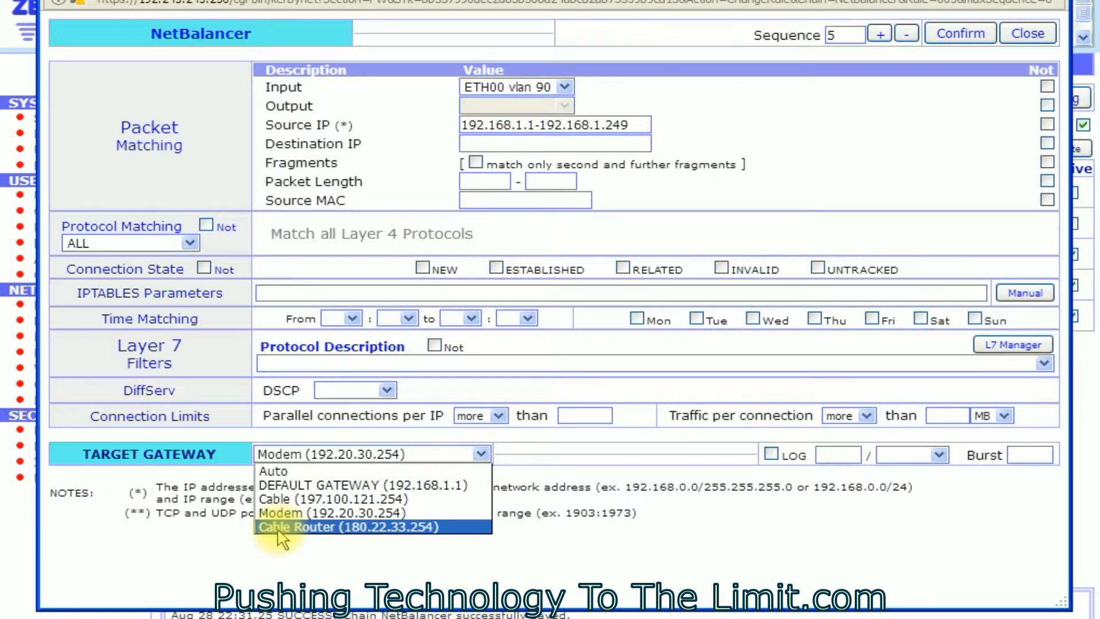
left_click(246, 542)
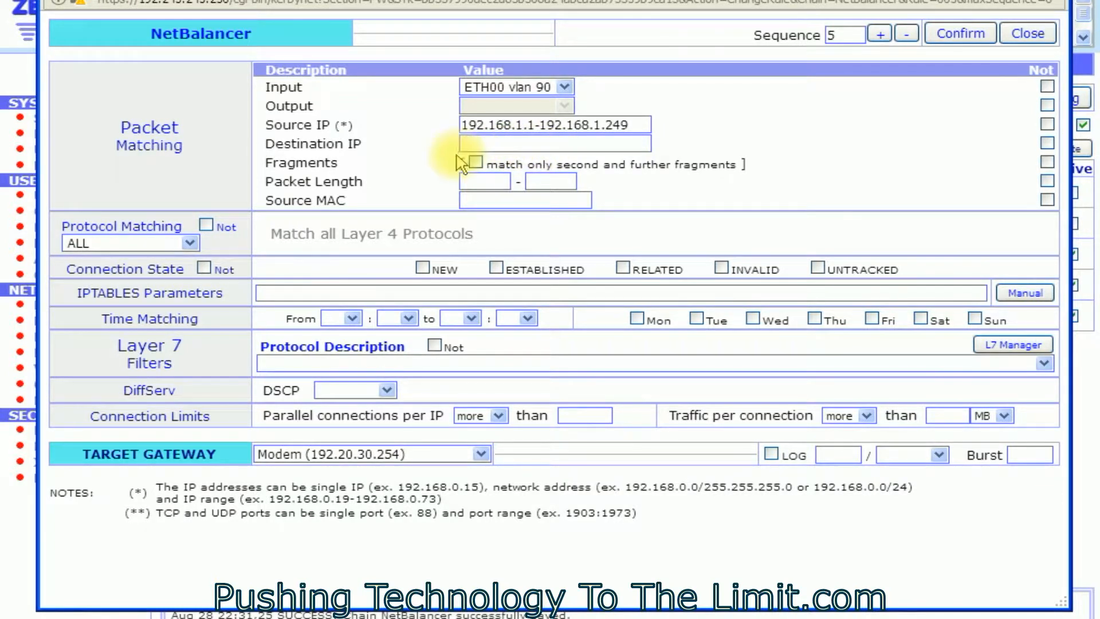
left_click(1029, 35)
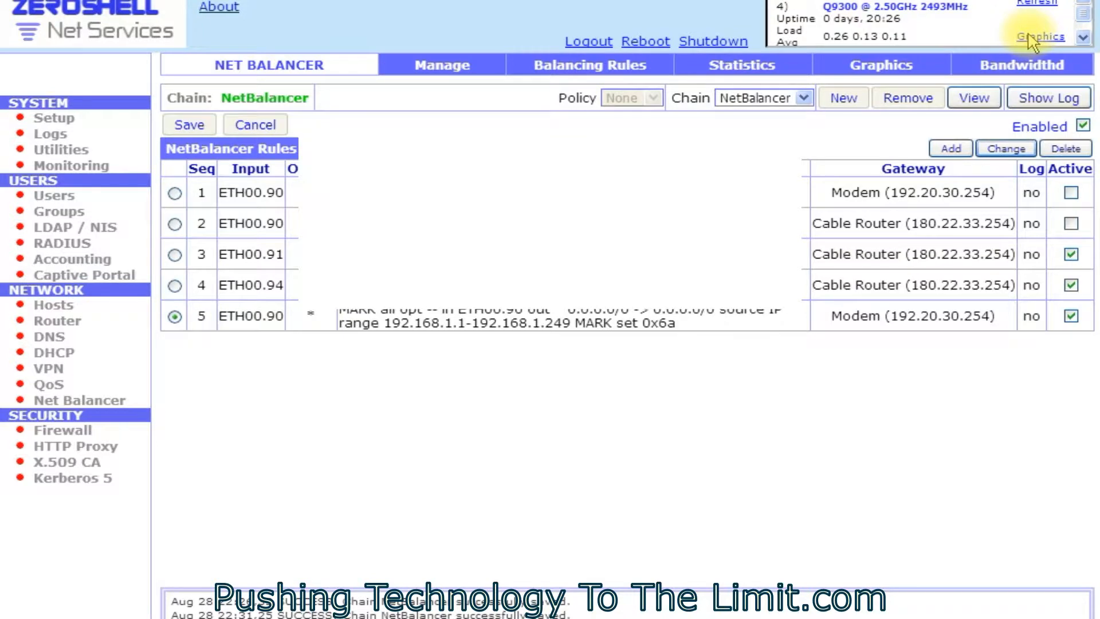